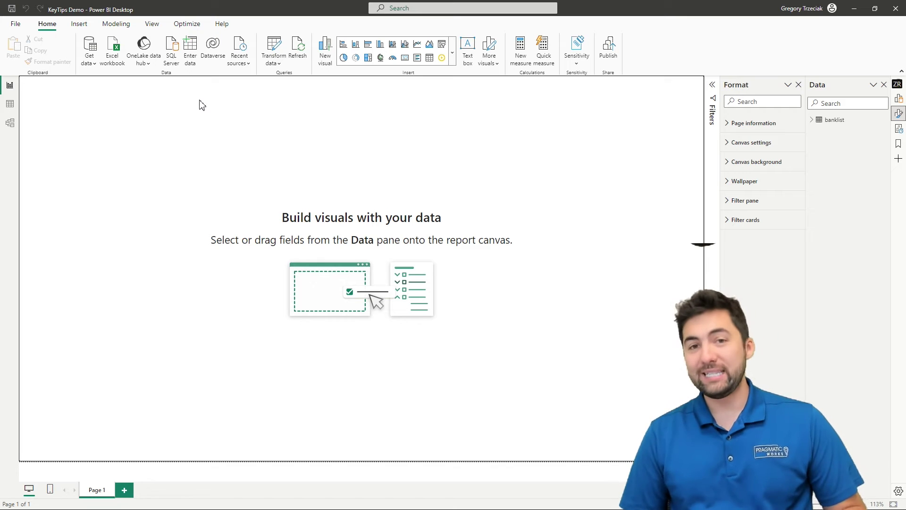
Use KeyTips (Alt, then V) to switch Power BI Desktop to the View ribbon tab.
key(alt)
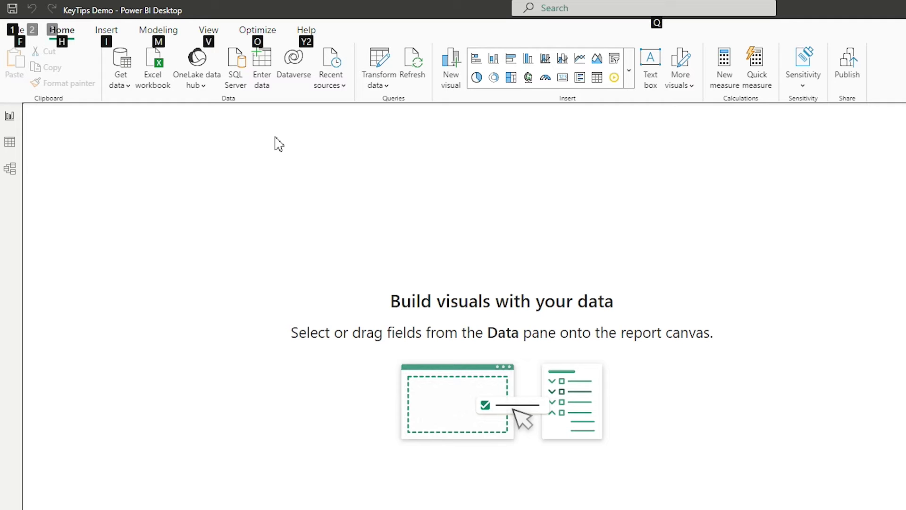
key(v)
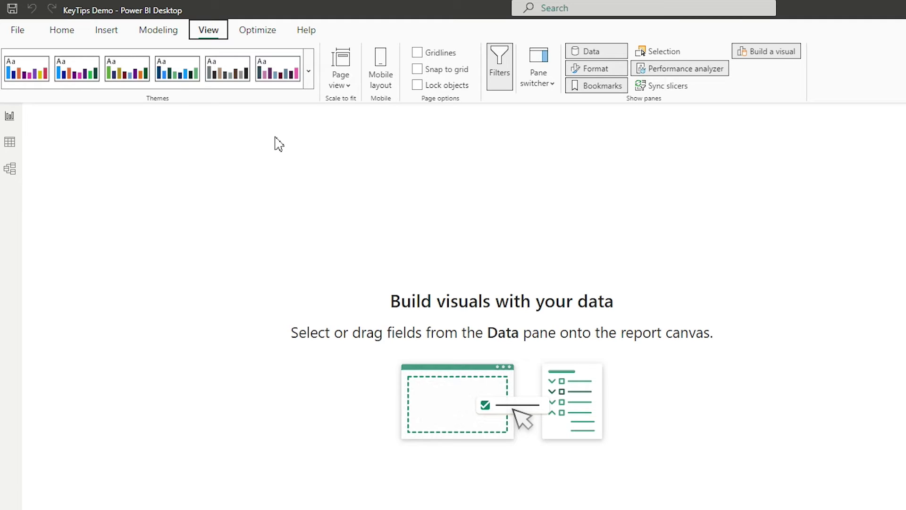
Expand the Themes gallery and browse through the Accessible and Power BI themes.
key(Down)
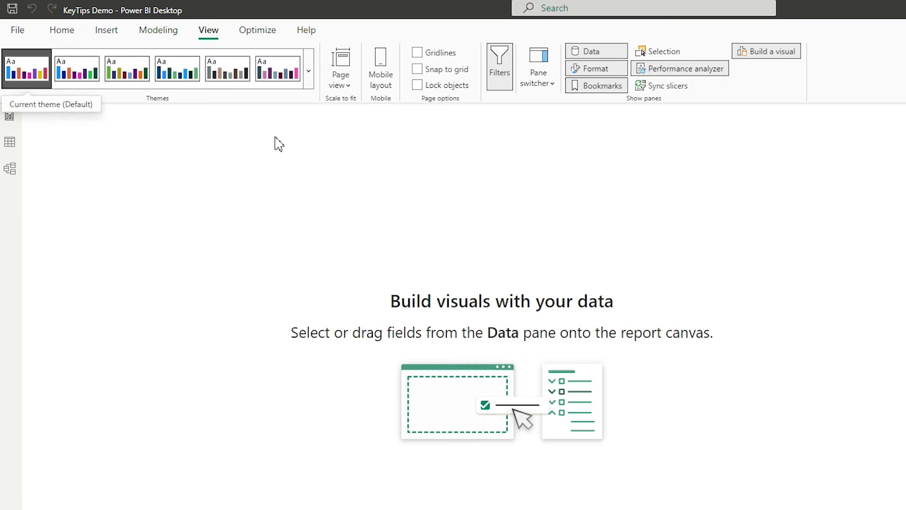
key(Right)
key(Right)
key(Right)
key(Right)
key(Right)
key(Right)
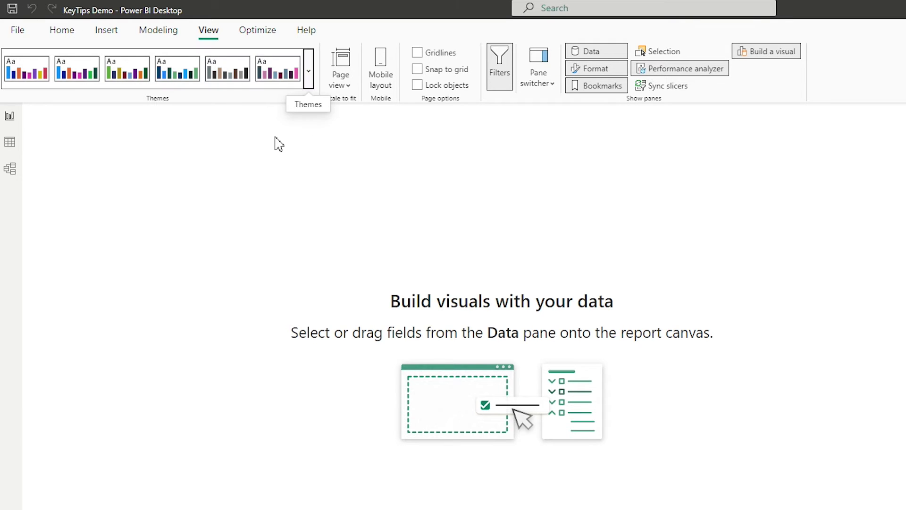
key(Return)
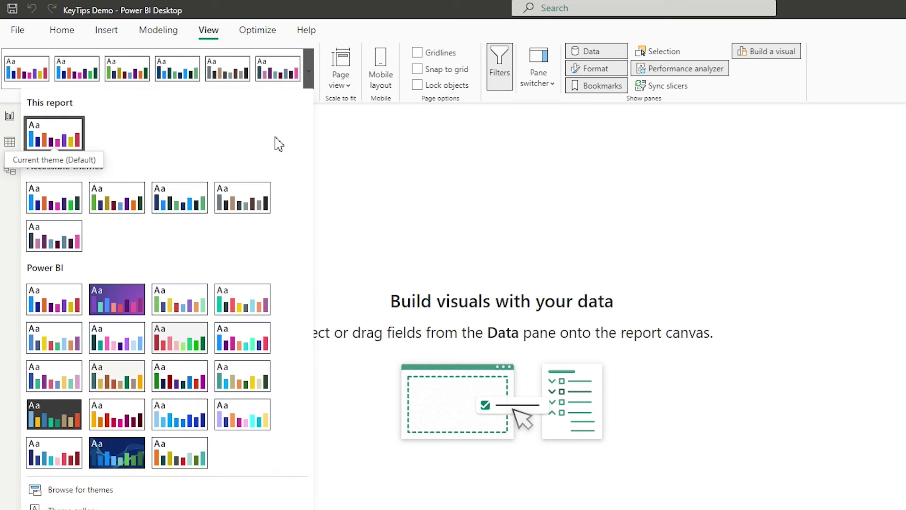
key(Down)
key(Down)
key(Down)
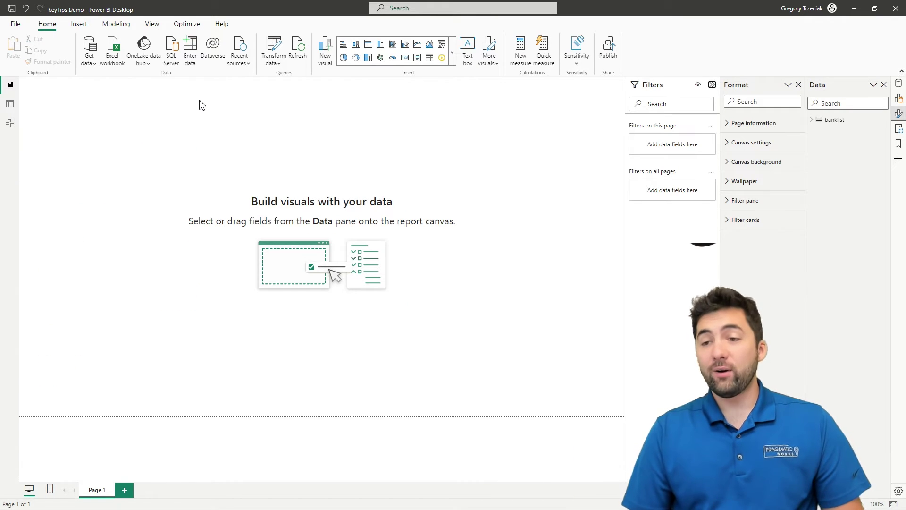
Navigate the Home ribbon with KeyTips and launch Transform data for the banklist query.
key(alt)
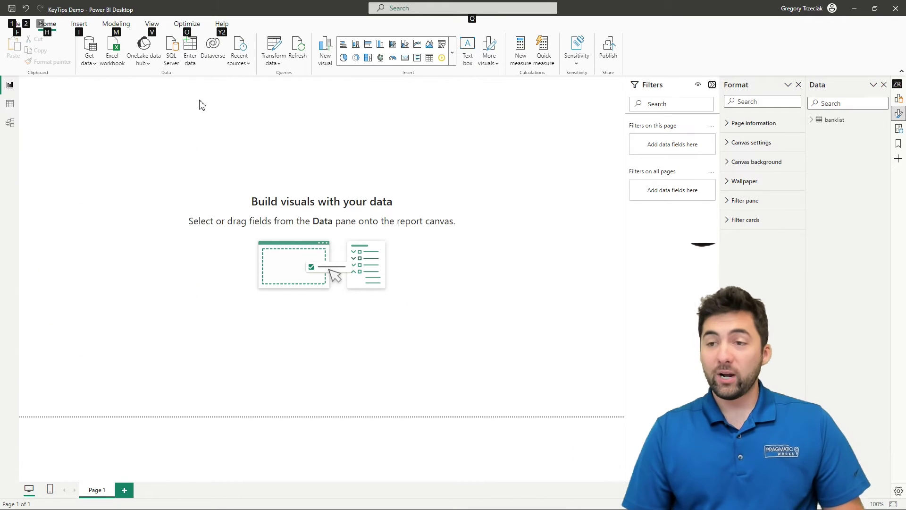
key(h)
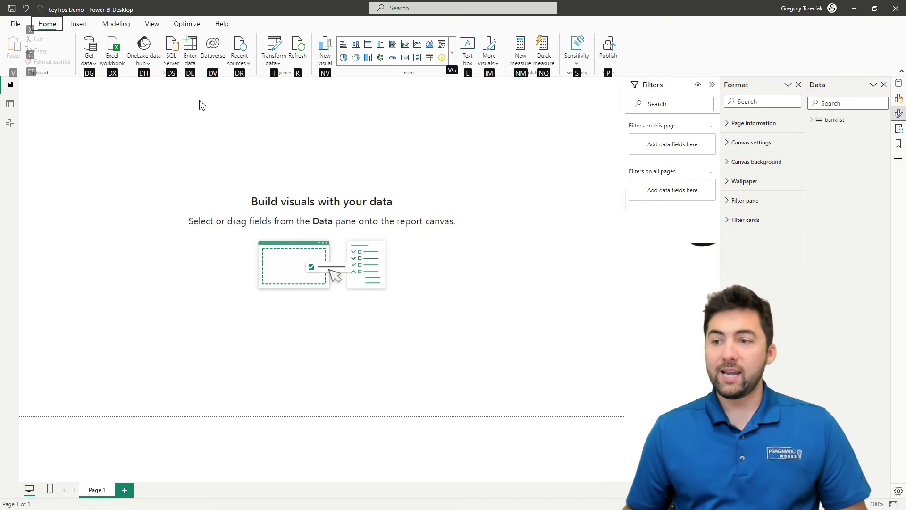
key(Left)
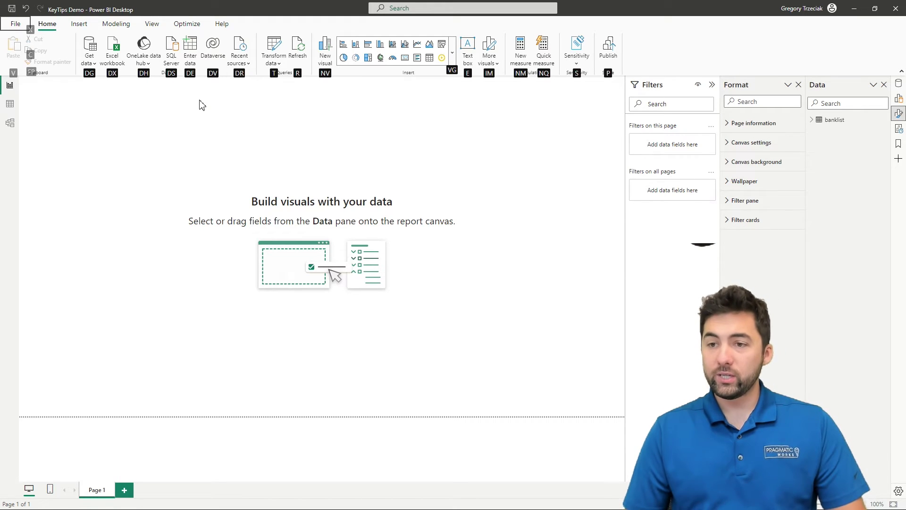
key(Right)
key(Down)
key(Right)
key(Right)
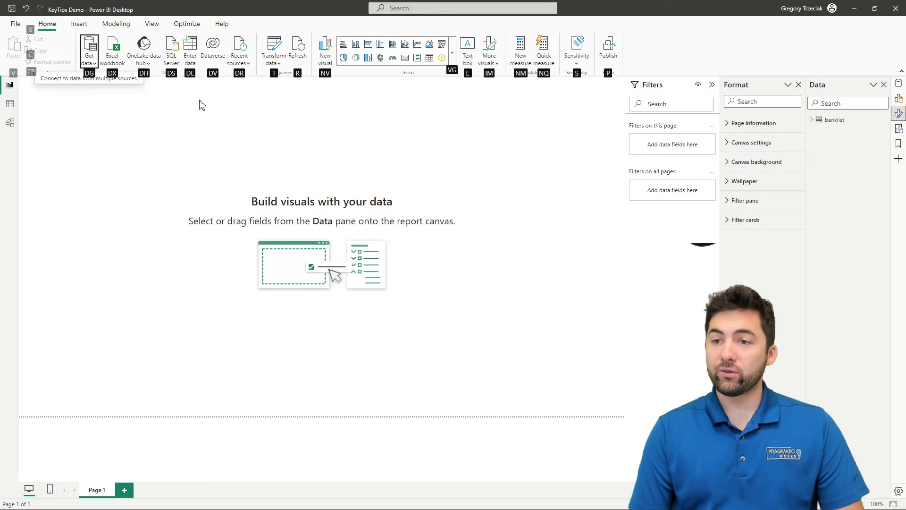
key(Right)
key(Right)
key(Right)
key(Right)
key(Right)
key(Right)
key(Right)
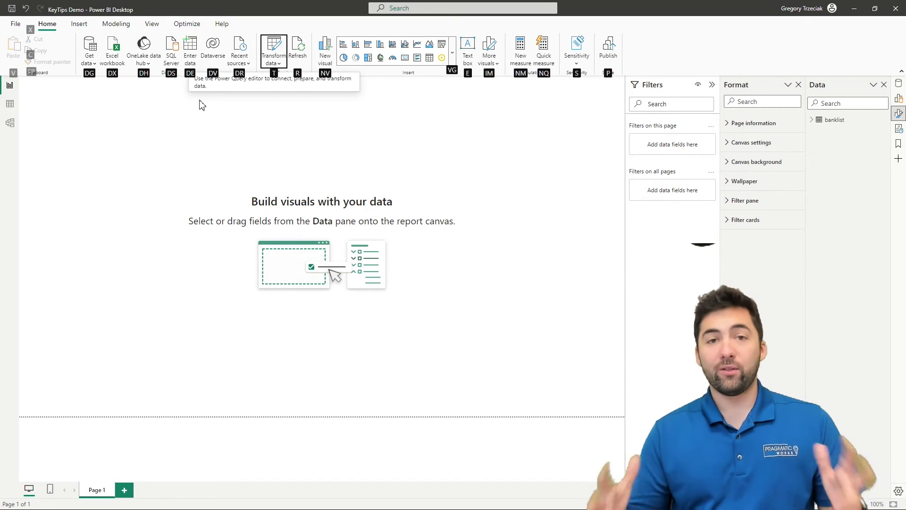
key(Return)
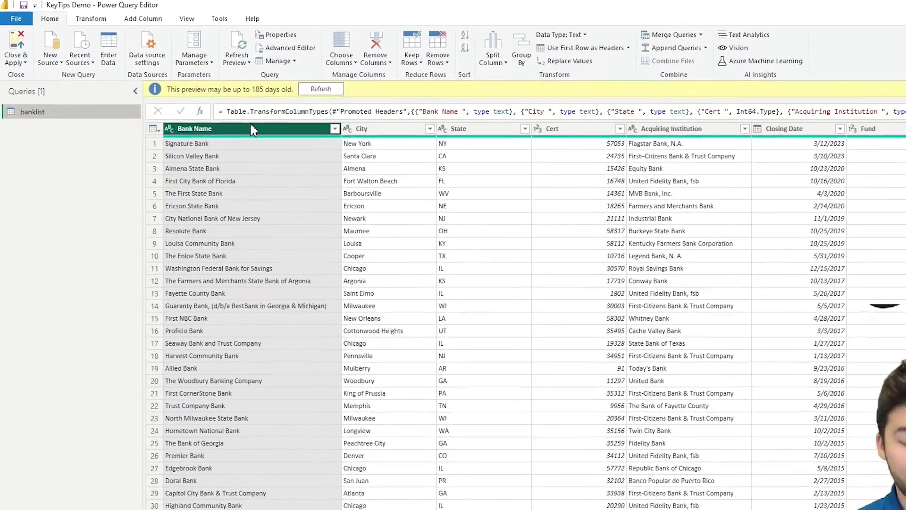
Show the Transform tab via KeyTips (Alt, T) and start renaming the Bank Name column.
key(alt)
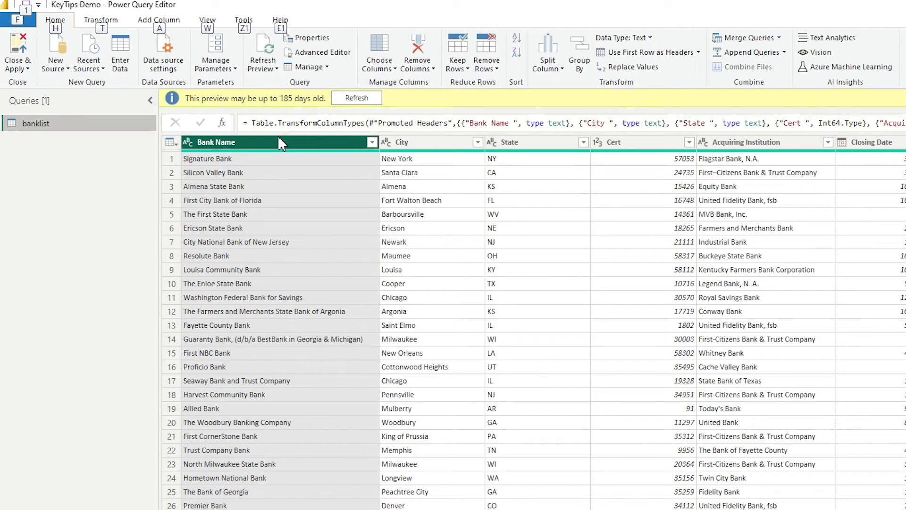
key(t)
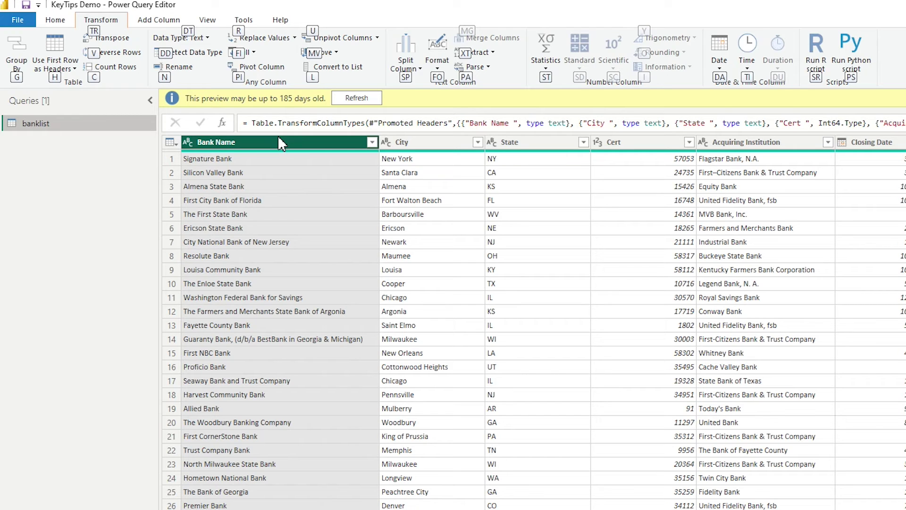
key(n)
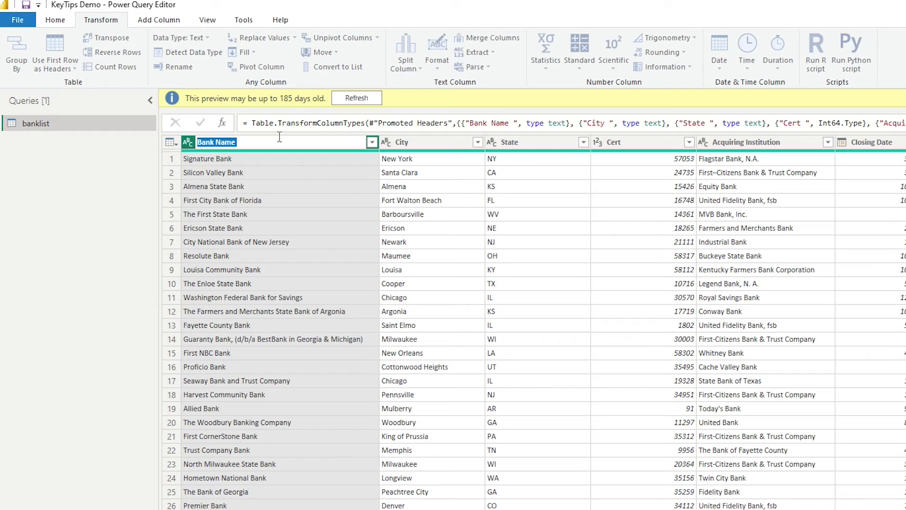
Rename Bank Name to 'Bank Institutions!' and bring up the Add Column tab.
text(Bank Institutions!)
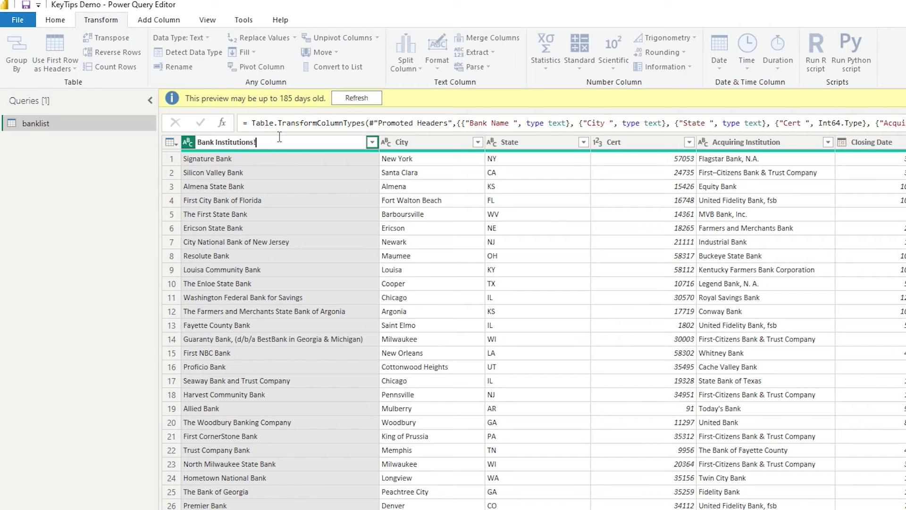
key(Return)
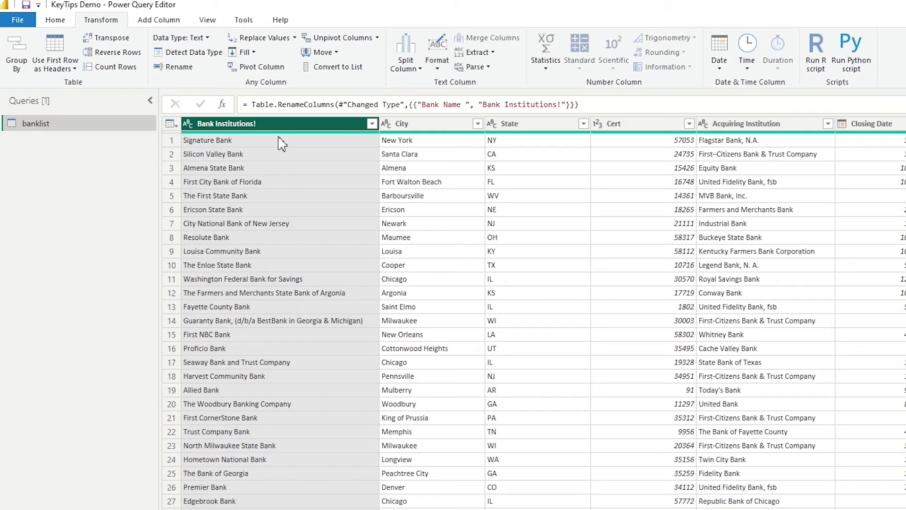
key(alt)
key(a)
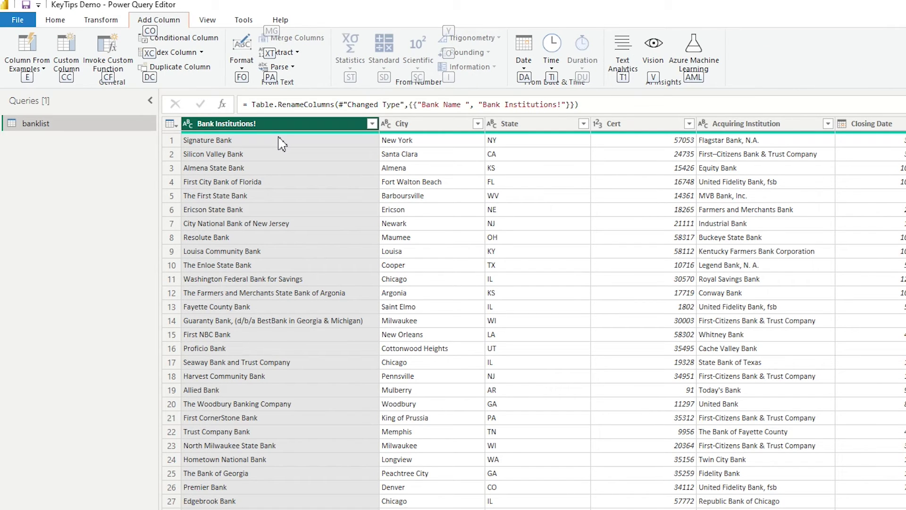
Step focus through the Add Column commands to number, date/time and AI insights, then exit.
key(e)
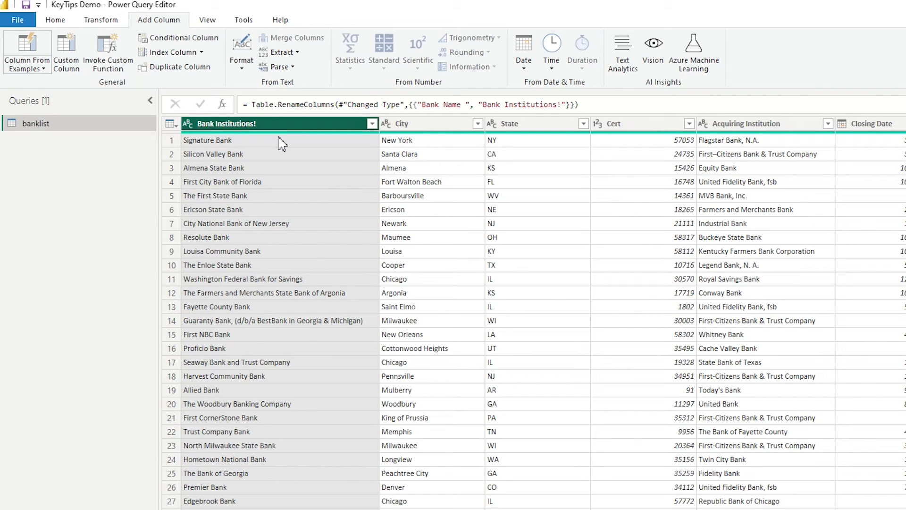
key(Right)
key(Right)
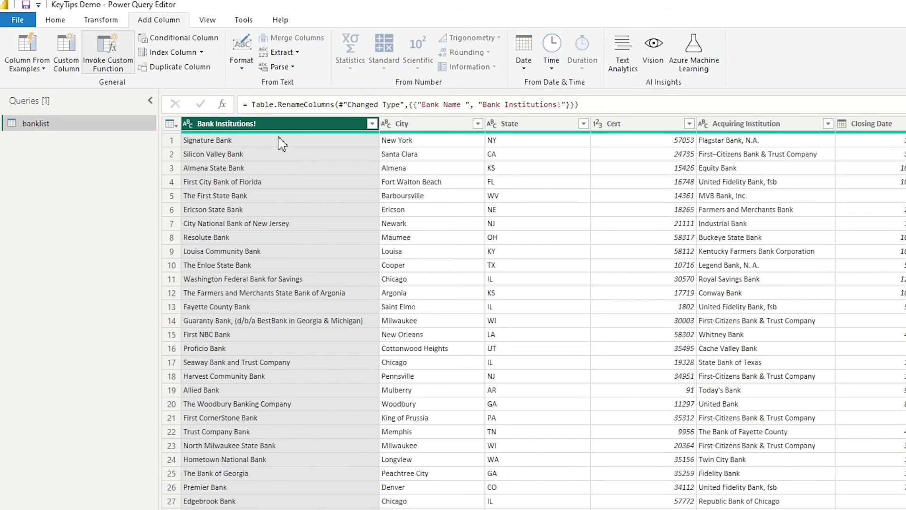
key(Right)
key(Right)
key(Right)
key(Right)
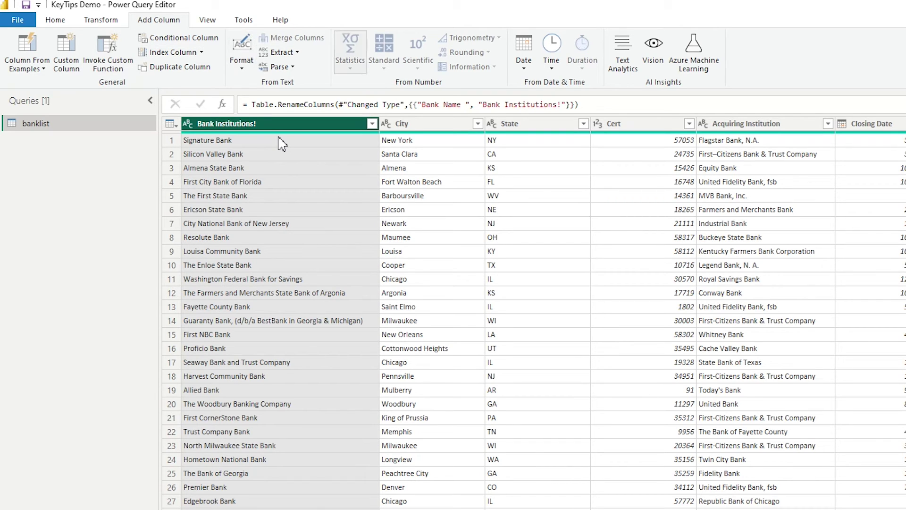
key(Right)
key(Right)
key(Right)
key(Right)
key(Right)
key(Right)
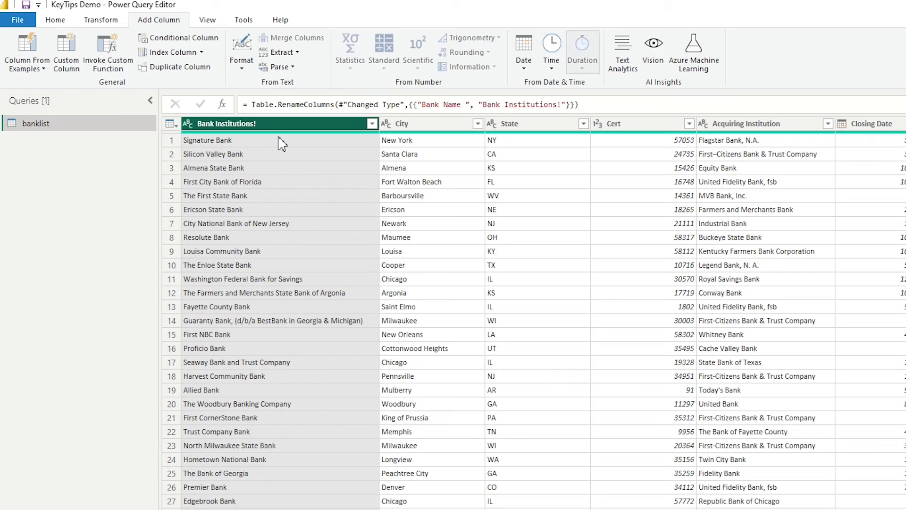
key(Right)
key(Right)
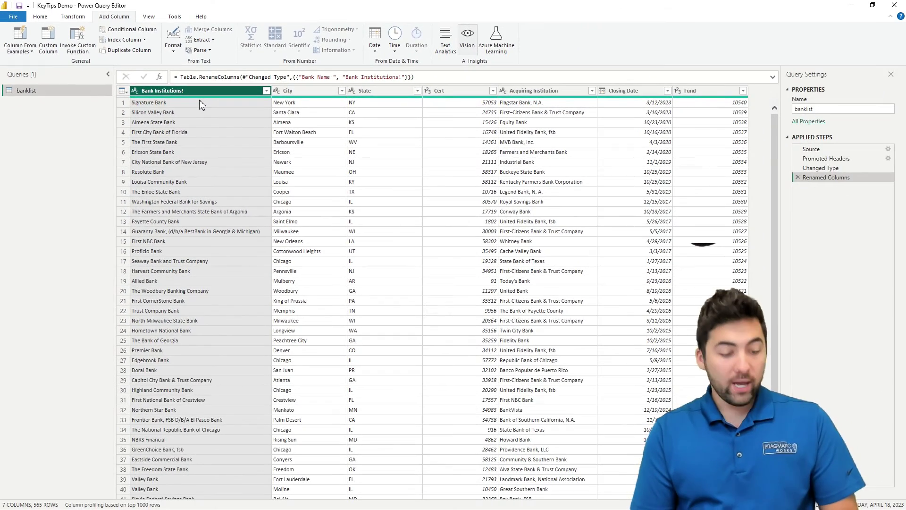
key(Escape)
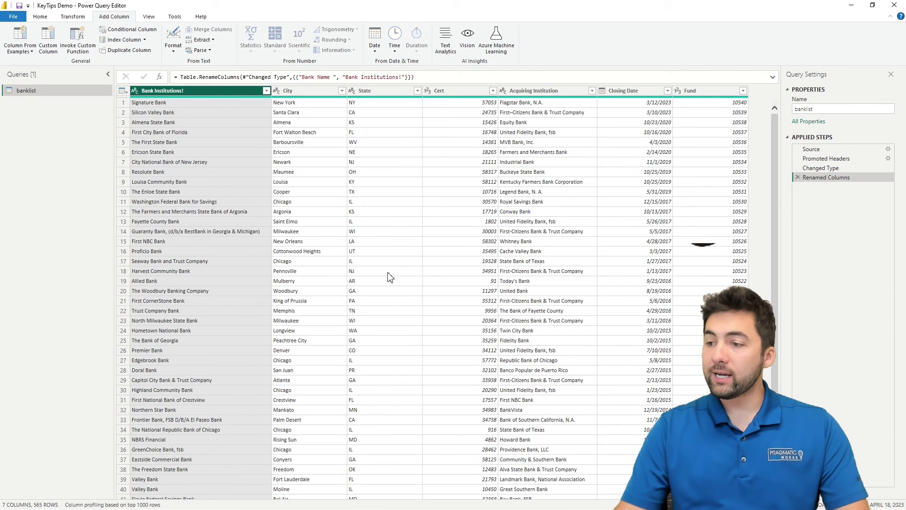
Close Power Query Editor with Not now, leaving the rename unapplied.
click(894, 5)
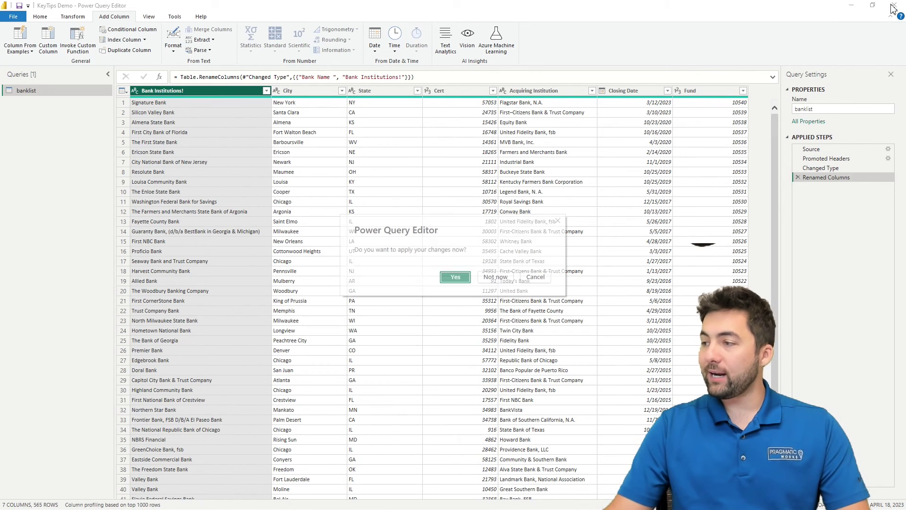
click(493, 277)
key(alt)
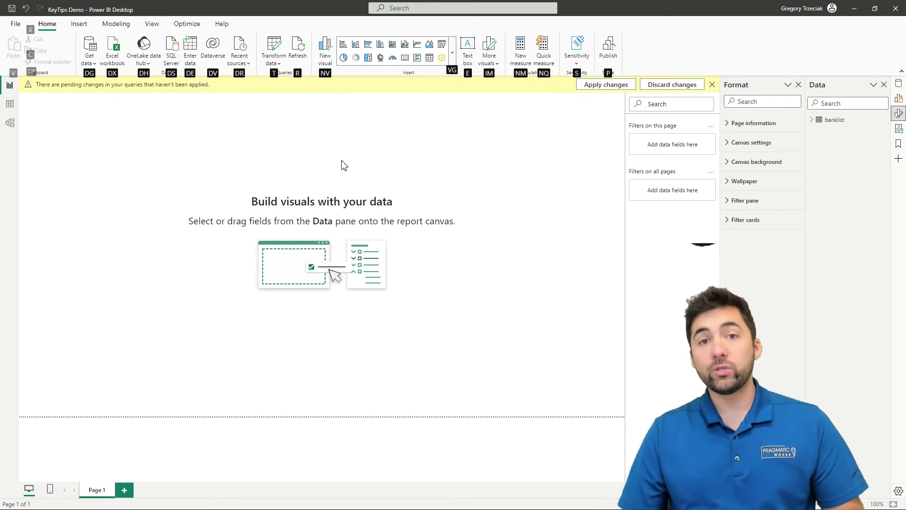
key(Escape)
key(Escape)
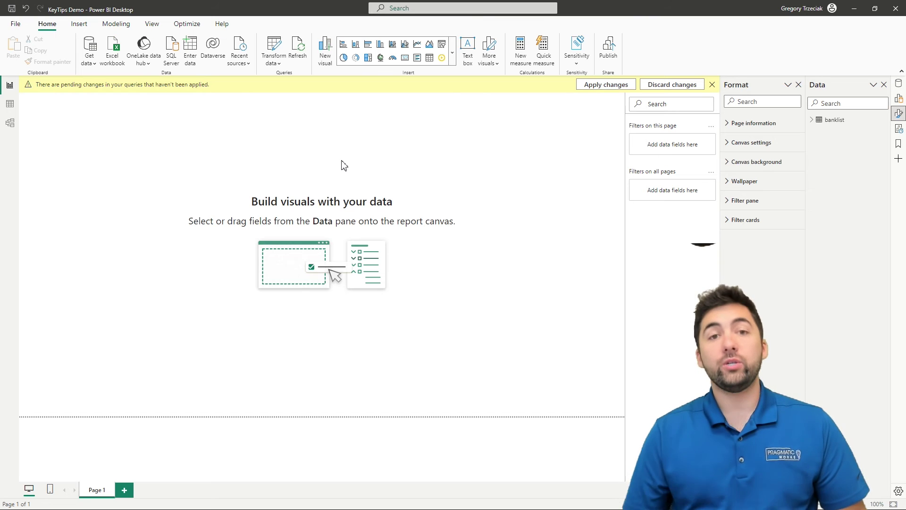